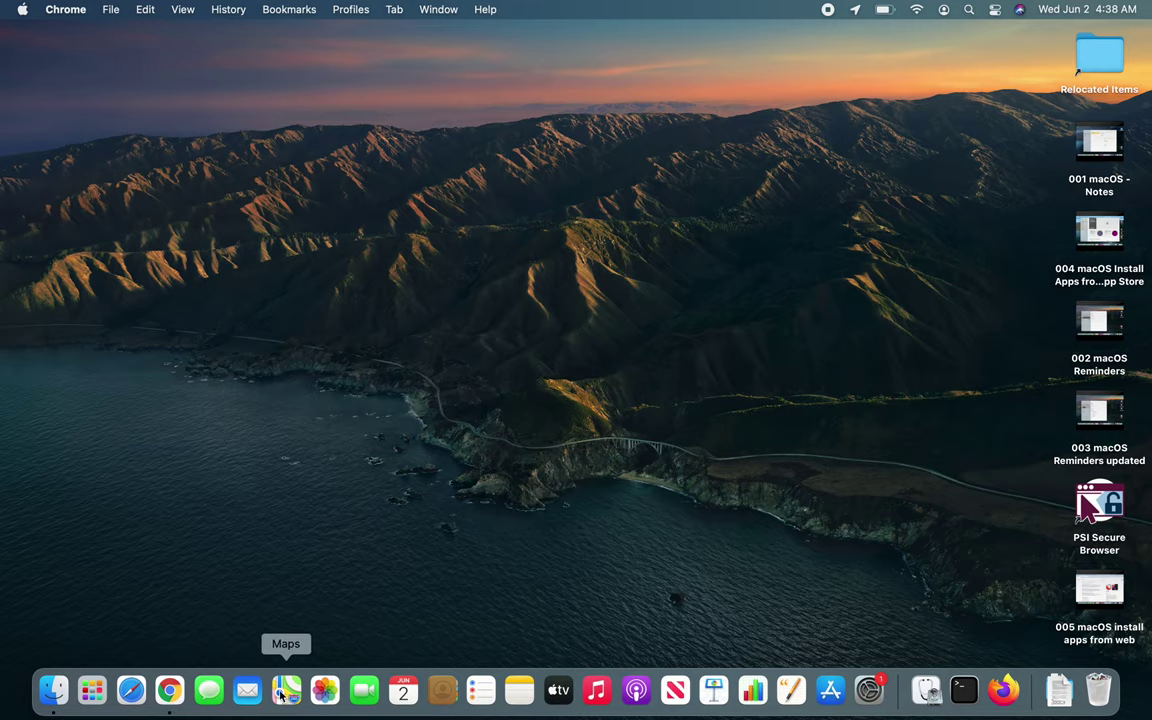
Move Chrome aside, open Printers & Scanners in System Preferences and start adding a printer.
{"action": "left_click", "coordinate": [172, 698]}
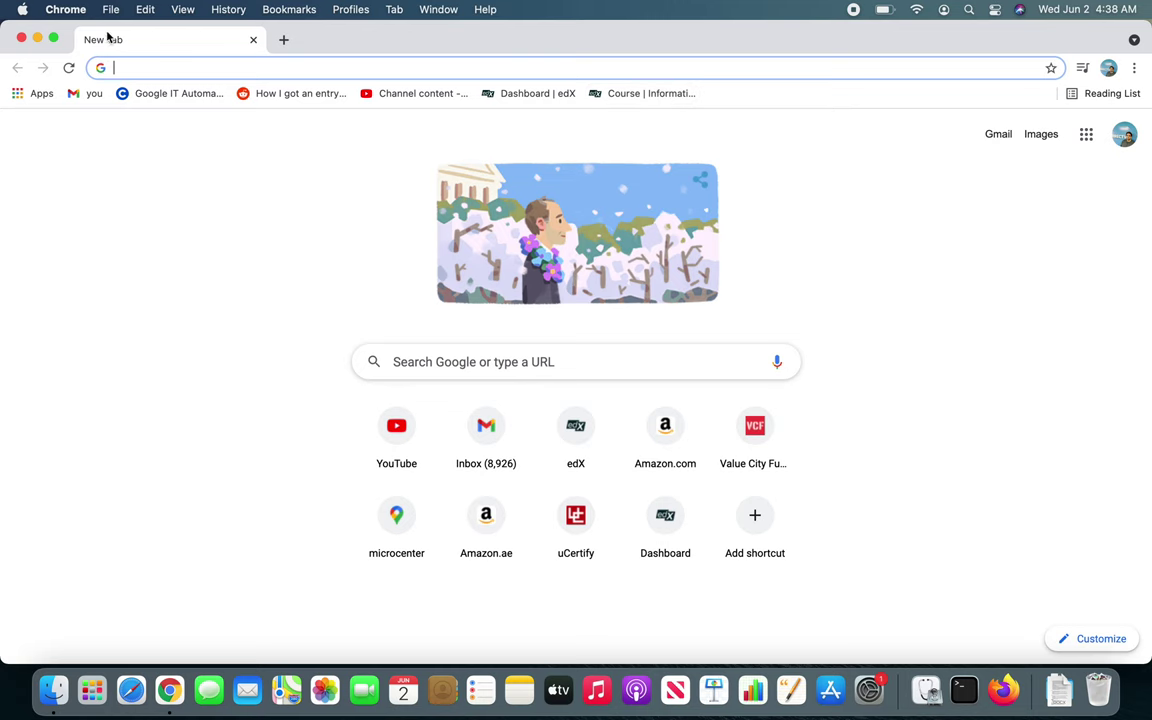
{"action": "left_click", "coordinate": [37, 38]}
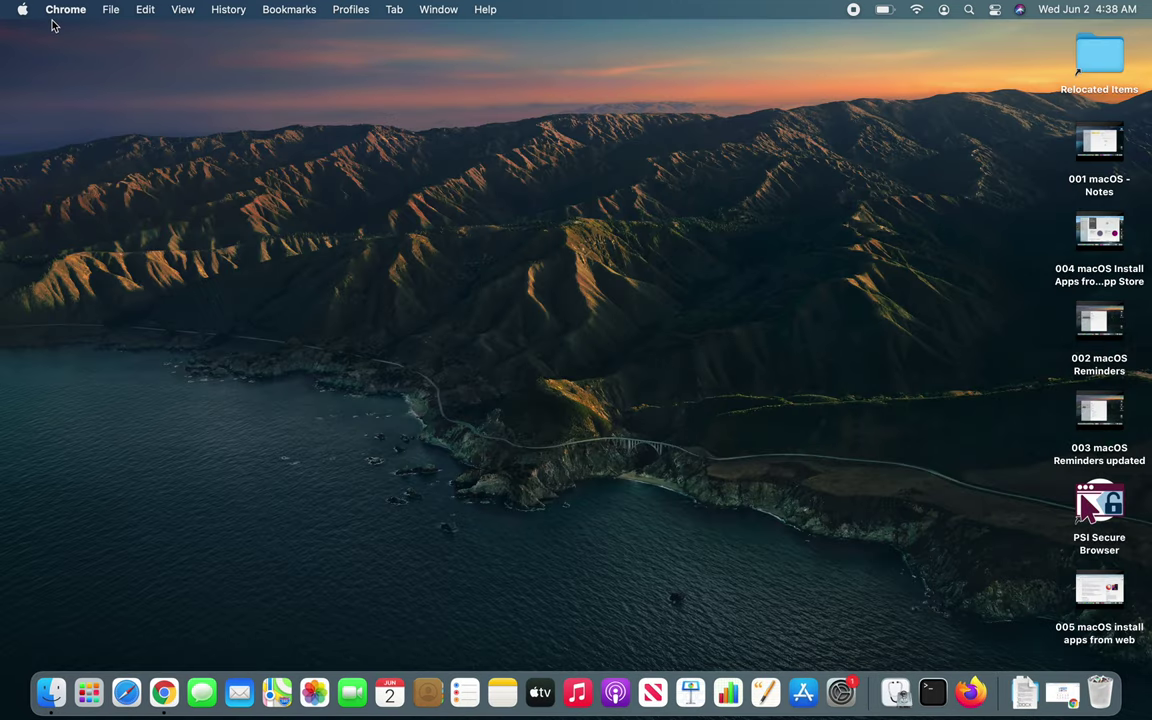
{"action": "left_click", "coordinate": [56, 10]}
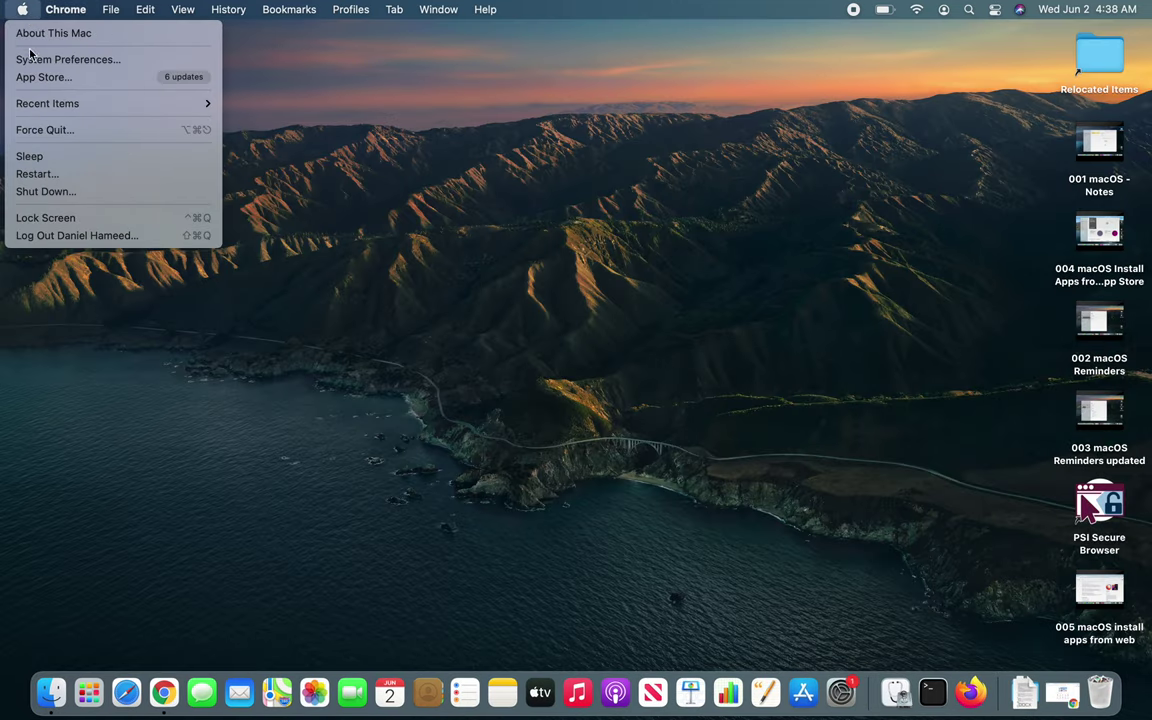
{"action": "left_click", "coordinate": [31, 59]}
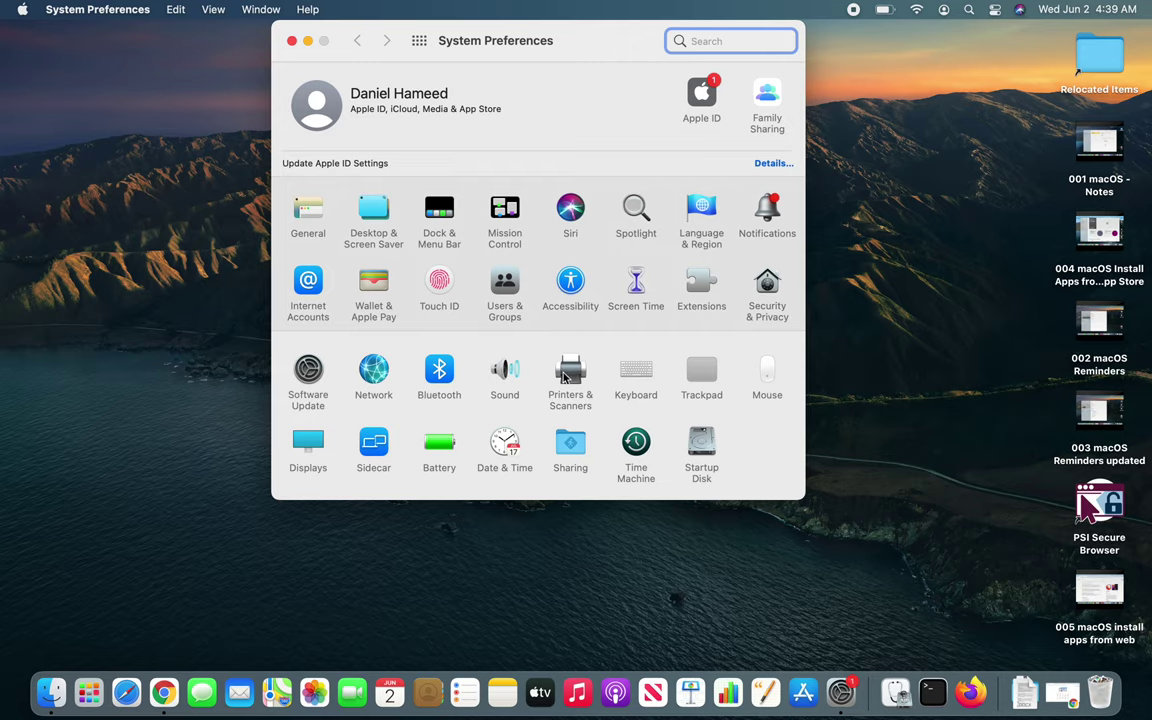
{"action": "left_click", "coordinate": [565, 377]}
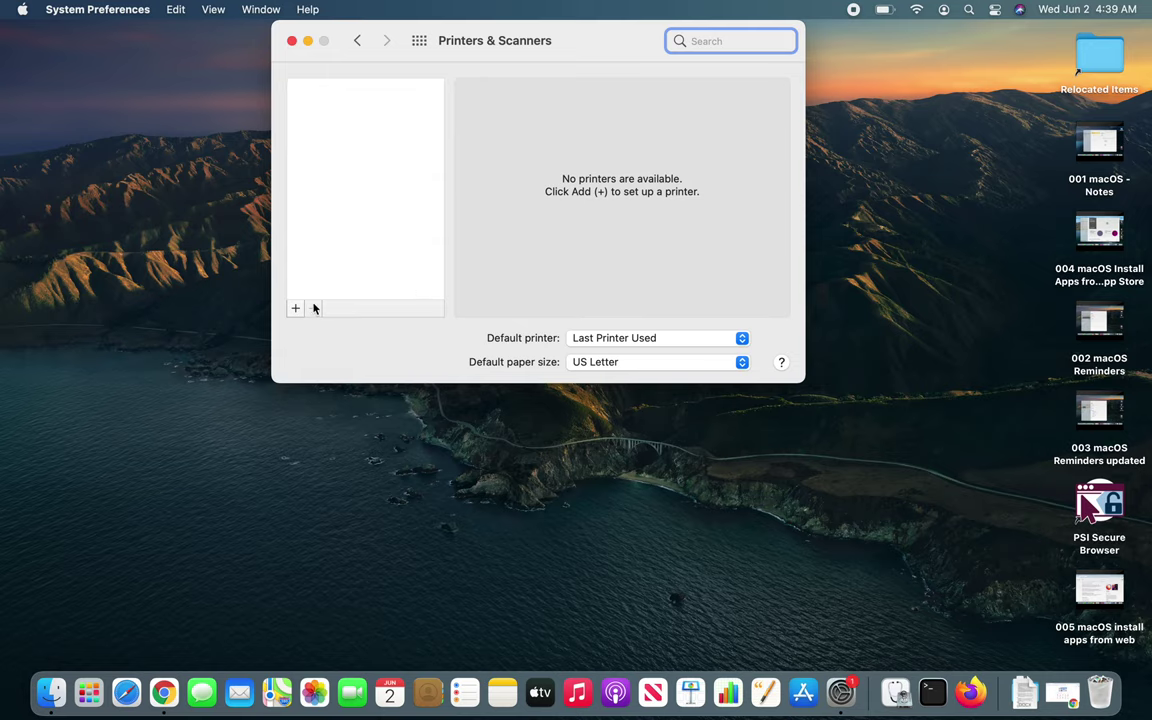
{"action": "left_click", "coordinate": [295, 311]}
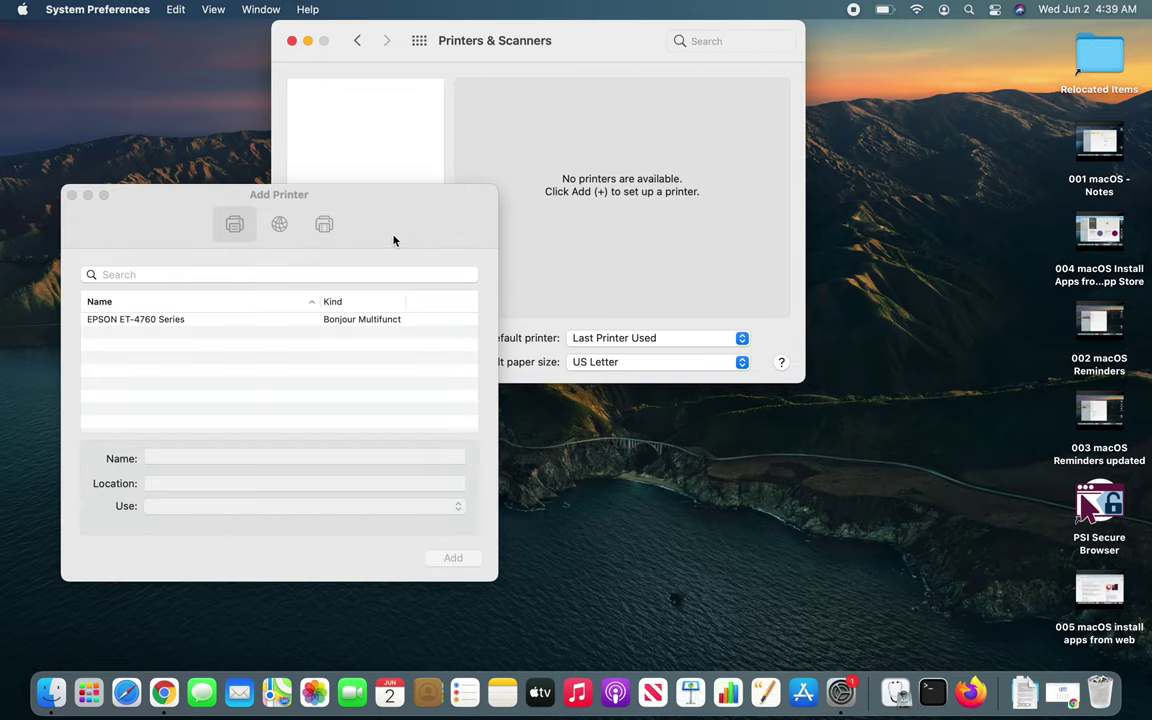
Add the EPSON ET-4760 Series from the Default list using Secure AirPrint.
{"action": "mouse_move", "coordinate": [406, 195]}
{"action": "left_mouse_down"}
{"action": "mouse_move", "coordinate": [406, 378]}
{"action": "mouse_move", "coordinate": [398, 305]}
{"action": "mouse_move", "coordinate": [465, 94]}
{"action": "left_mouse_up"}
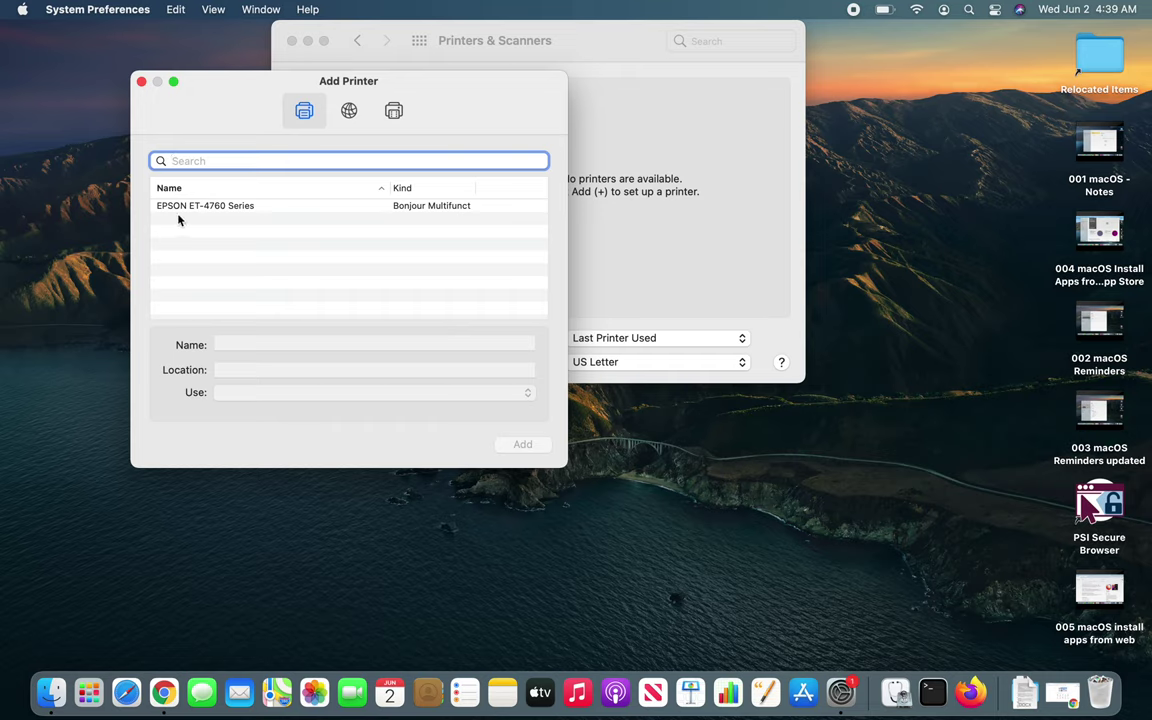
{"action": "left_click", "coordinate": [218, 208]}
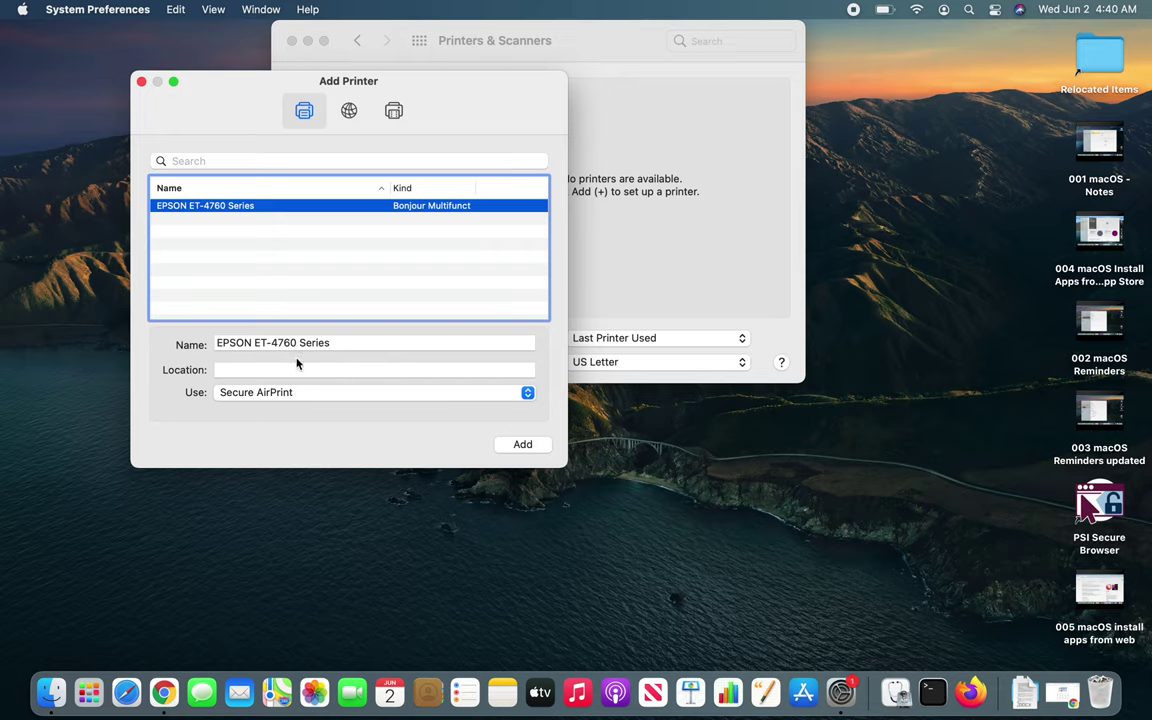
{"action": "left_click", "coordinate": [515, 445]}
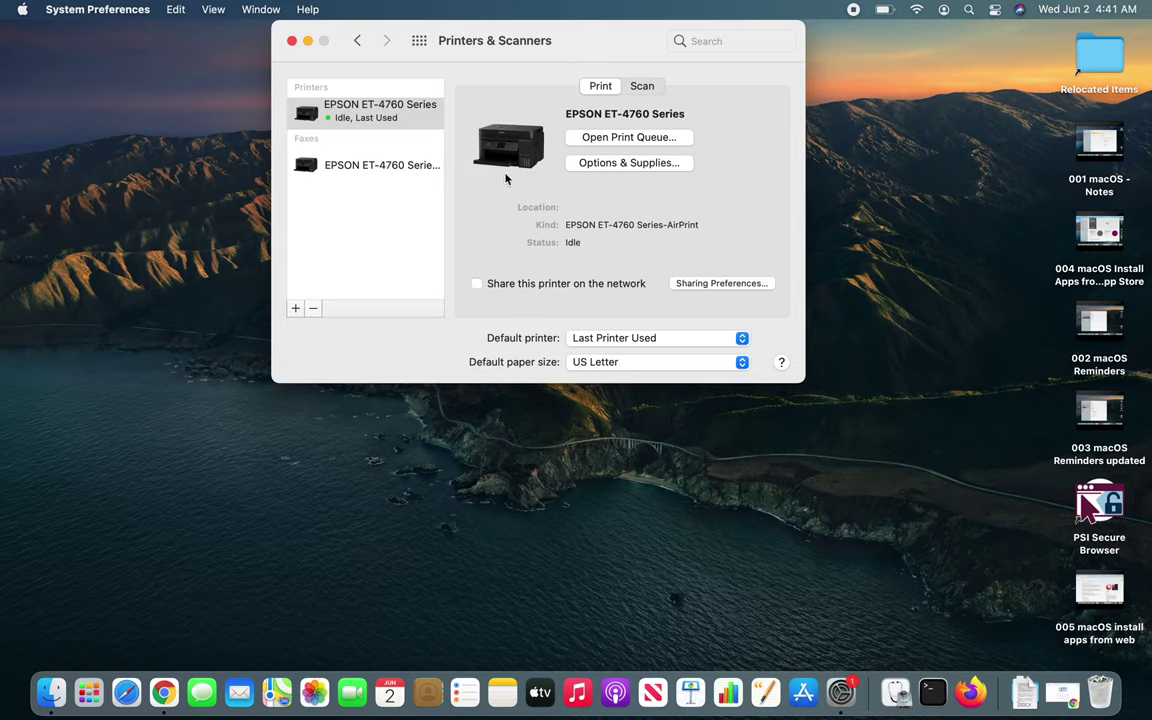
Close System Preferences once the EPSON ET-4760 is installed and idle.
{"action": "left_click", "coordinate": [292, 41]}
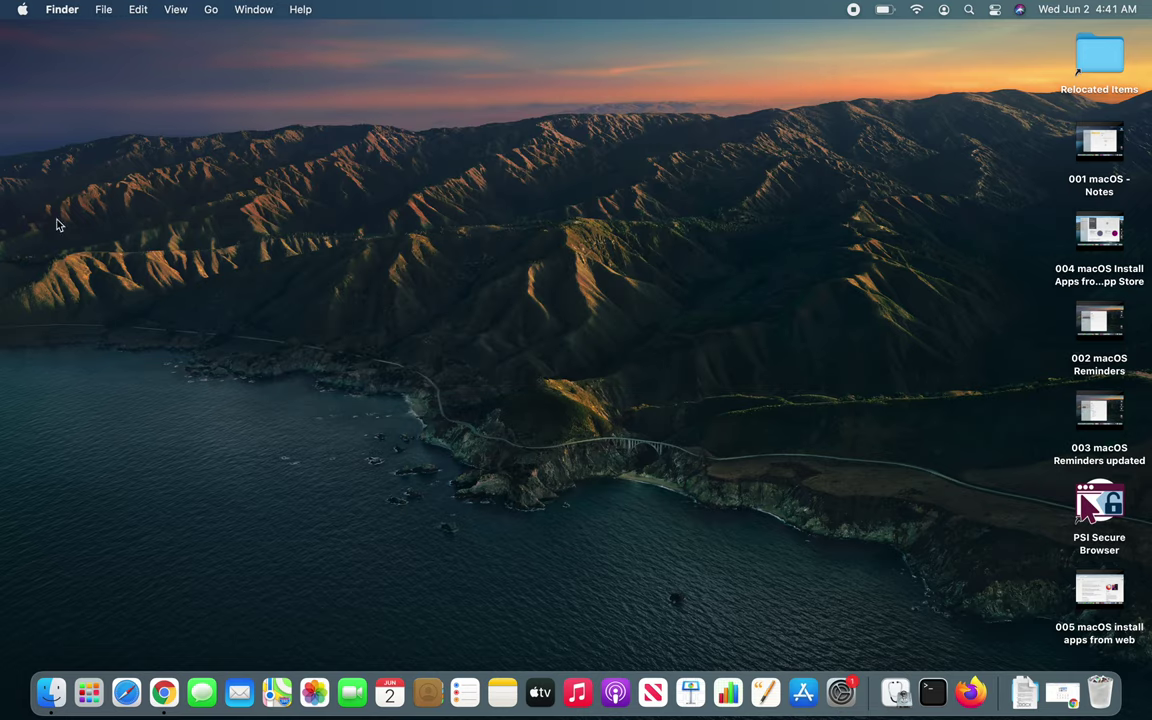
Restore the Chrome New Tab window and open its print dialog from the File menu.
{"action": "left_click", "coordinate": [164, 692]}
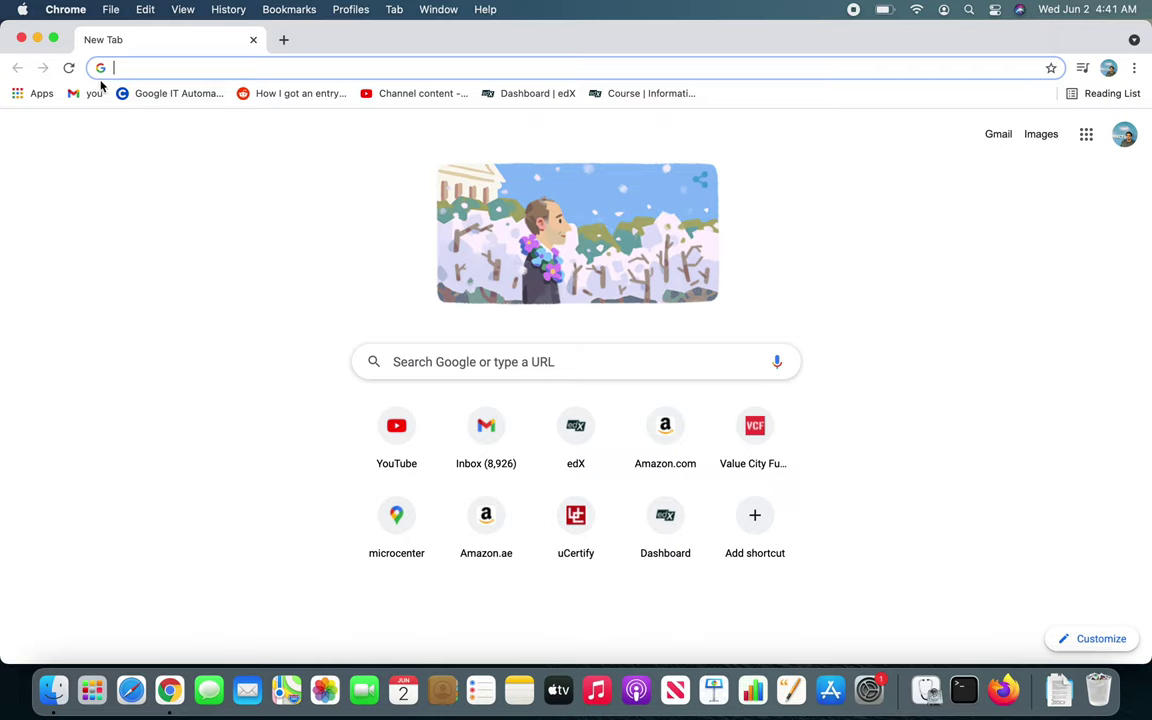
{"action": "left_click", "coordinate": [110, 10]}
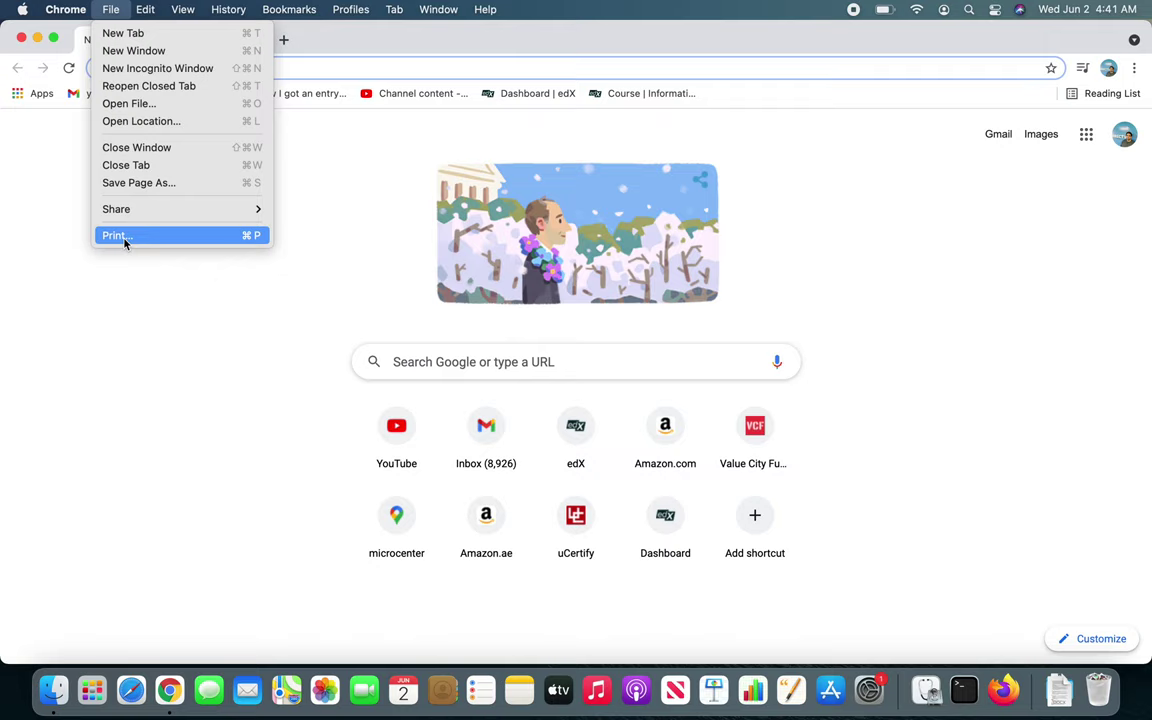
{"action": "left_click", "coordinate": [249, 240]}
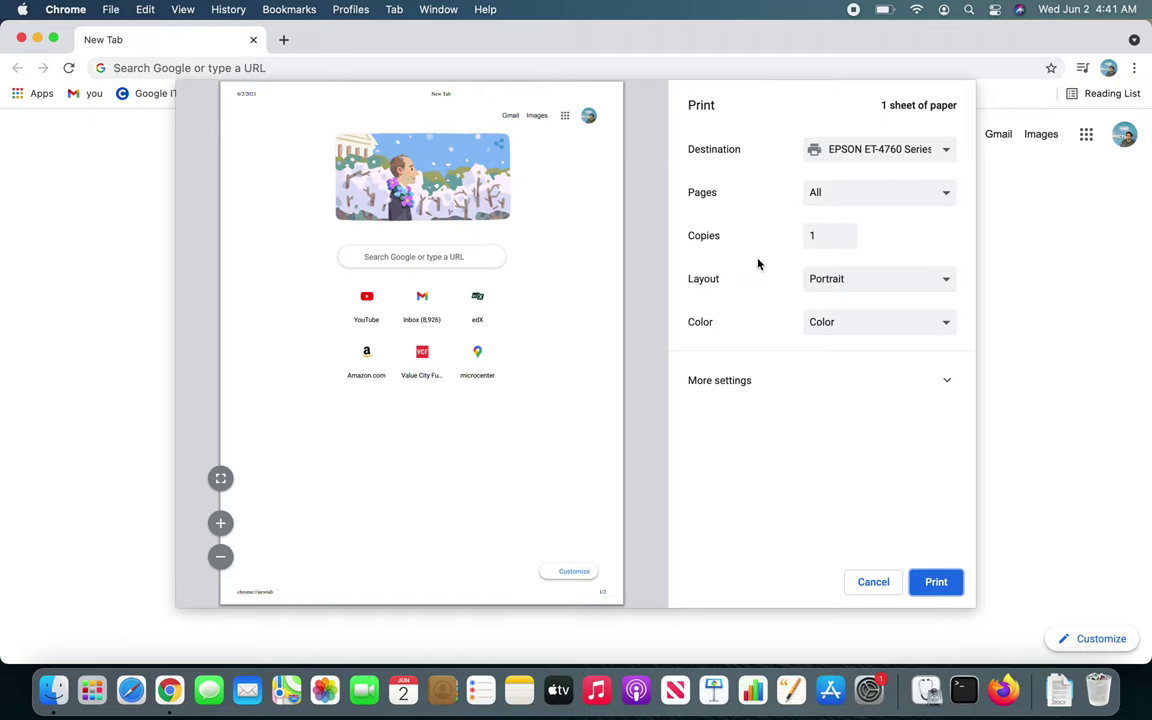
Keep EPSON ET-4760 Series as destination with all pages, portrait layout and colour.
{"action": "left_click", "coordinate": [878, 155]}
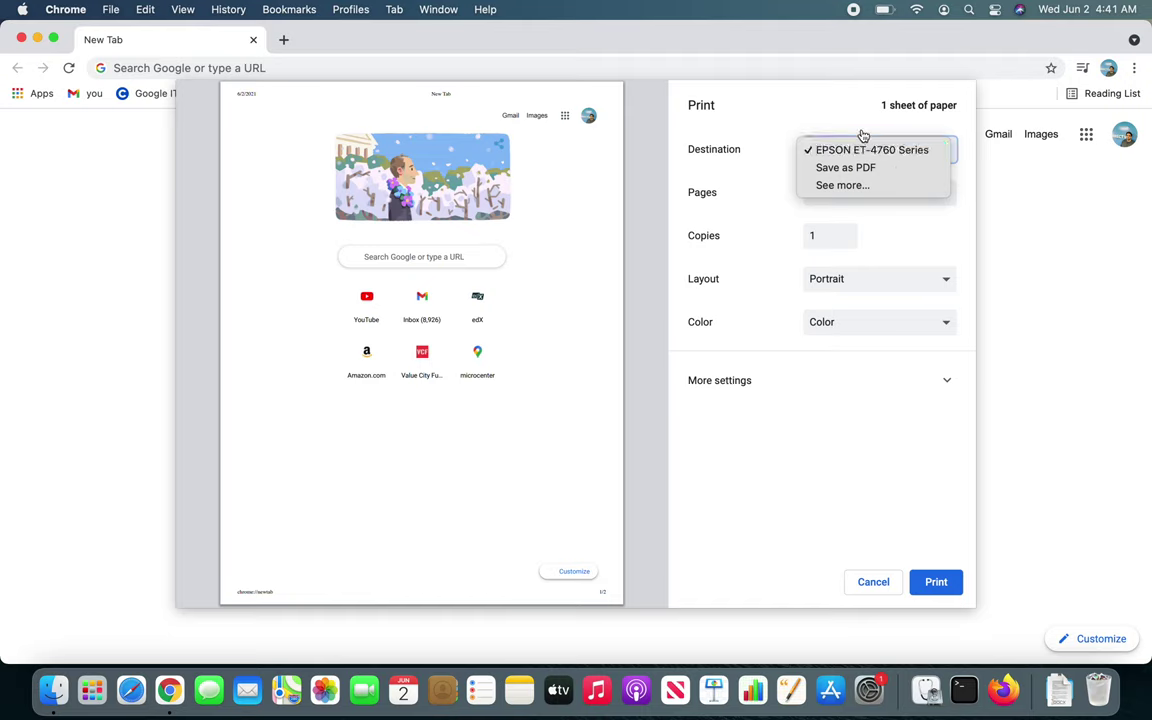
{"action": "left_click", "coordinate": [812, 118]}
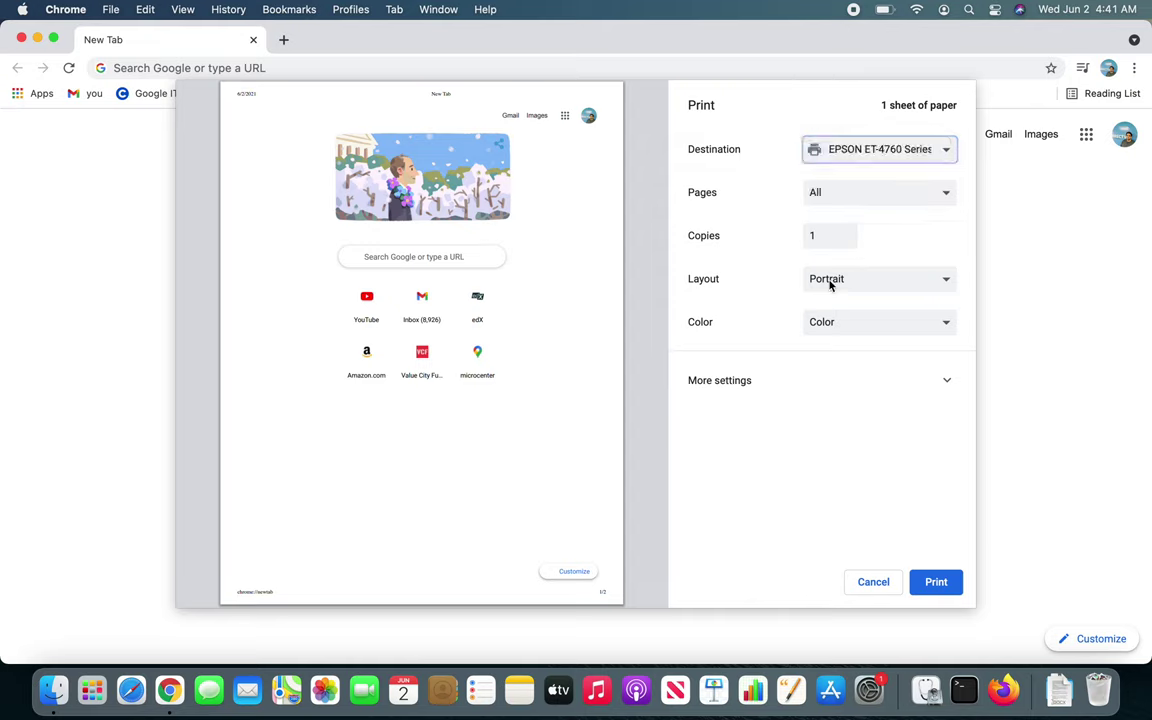
{"action": "left_click", "coordinate": [851, 203]}
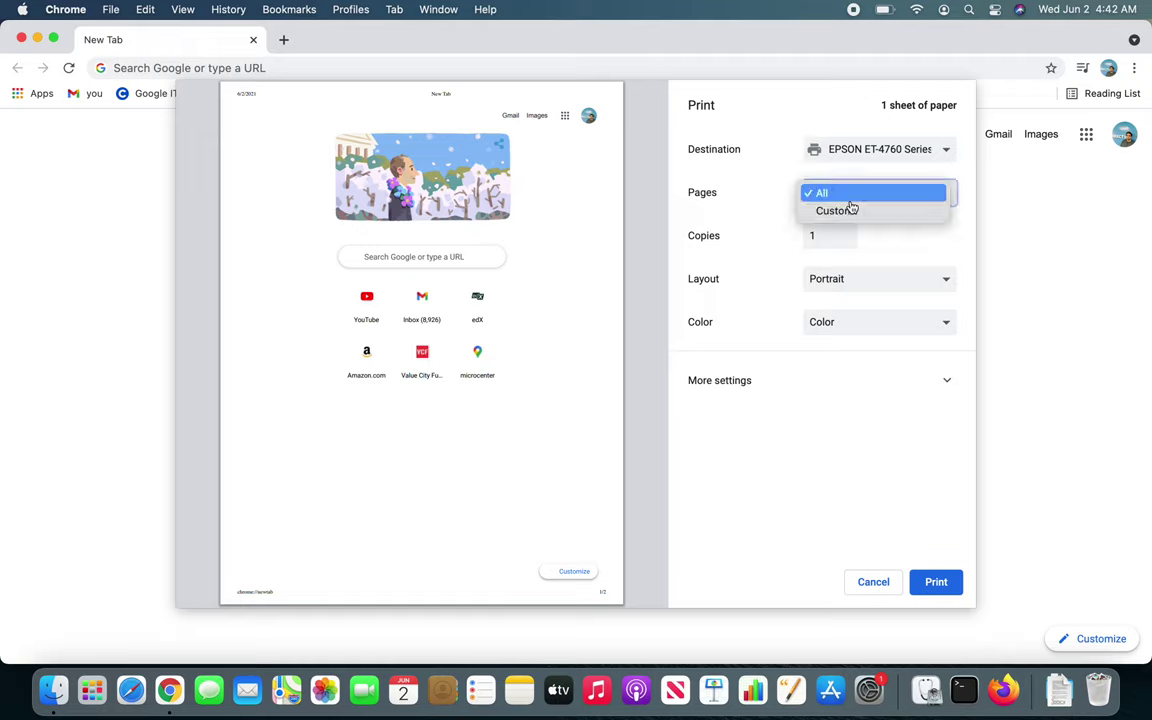
{"action": "left_click", "coordinate": [754, 202]}
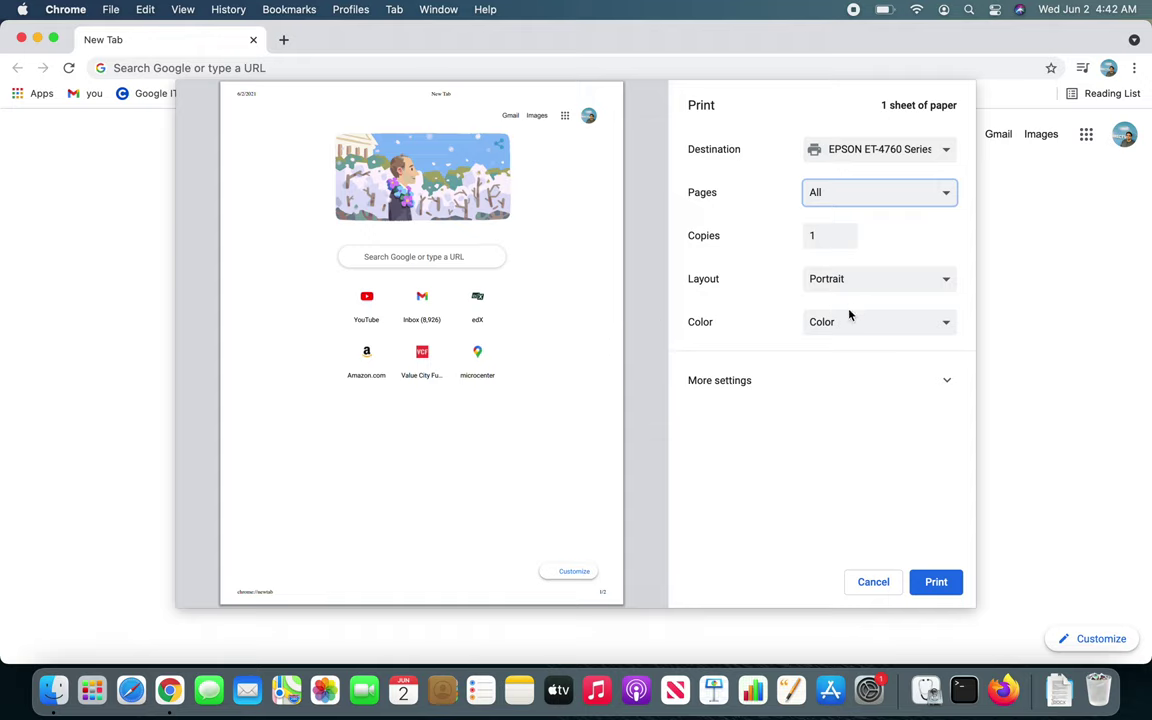
{"action": "left_click", "coordinate": [853, 283]}
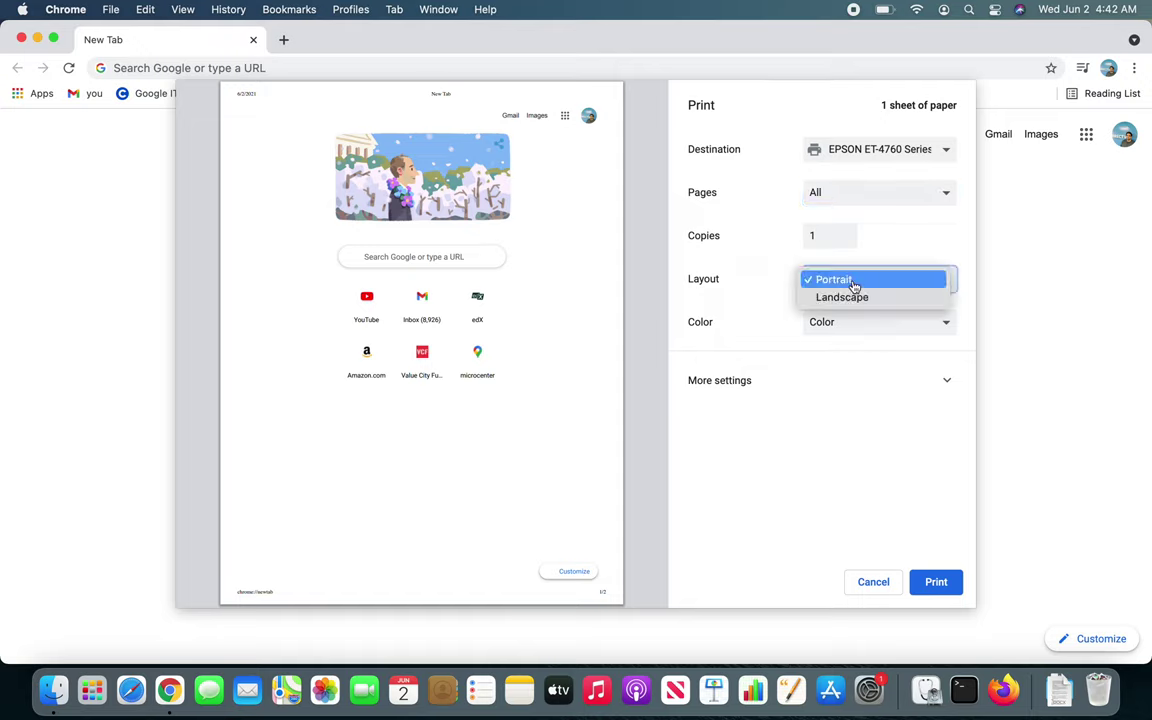
{"action": "left_click", "coordinate": [863, 266]}
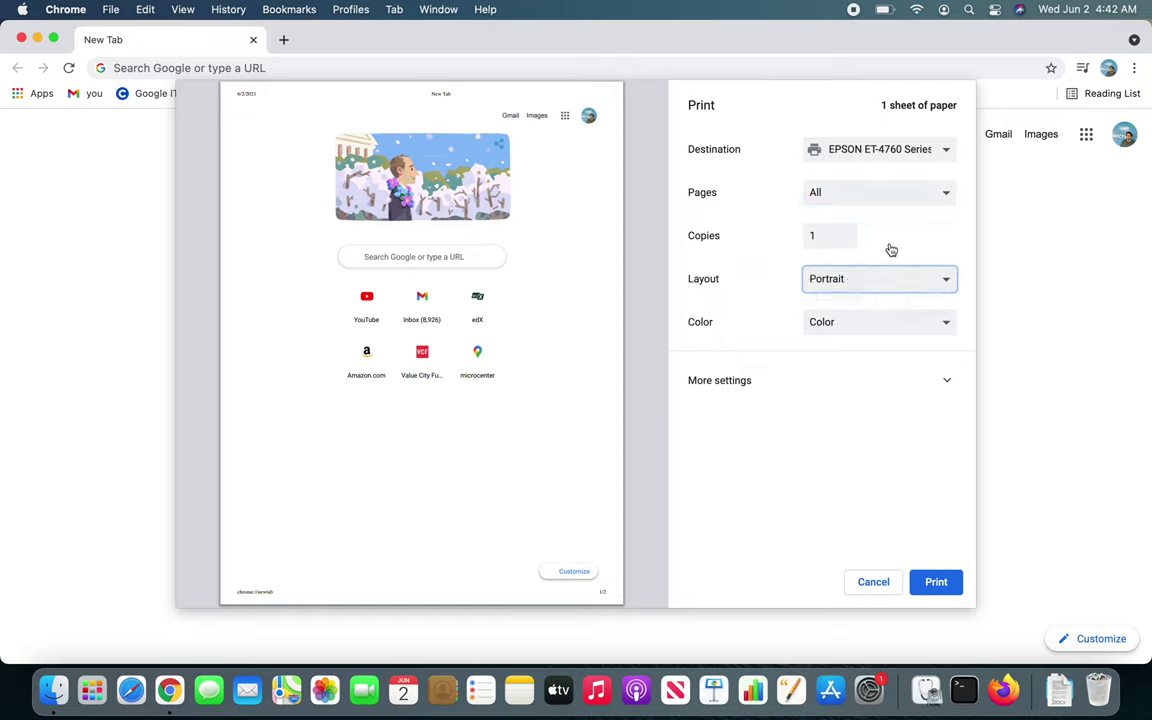
{"action": "left_click", "coordinate": [851, 332]}
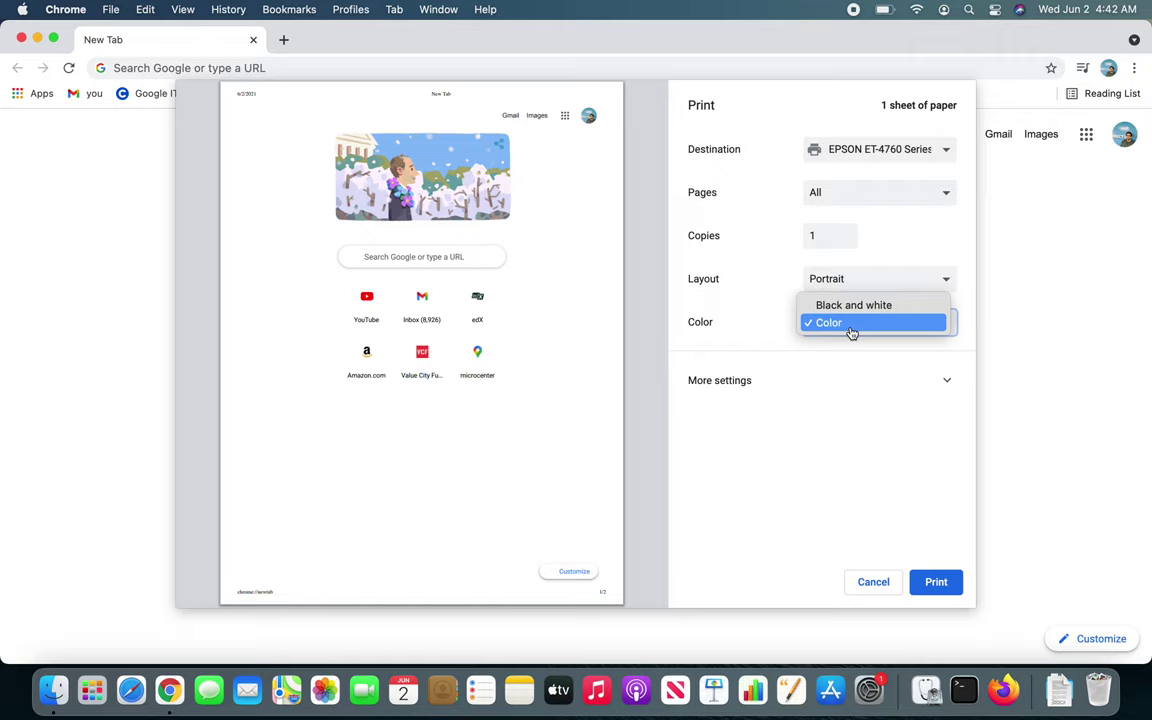
{"action": "left_click", "coordinate": [851, 332]}
Expand More settings and review Letter paper, default scale, two-sided and headers/footers.
{"action": "left_click", "coordinate": [859, 398]}
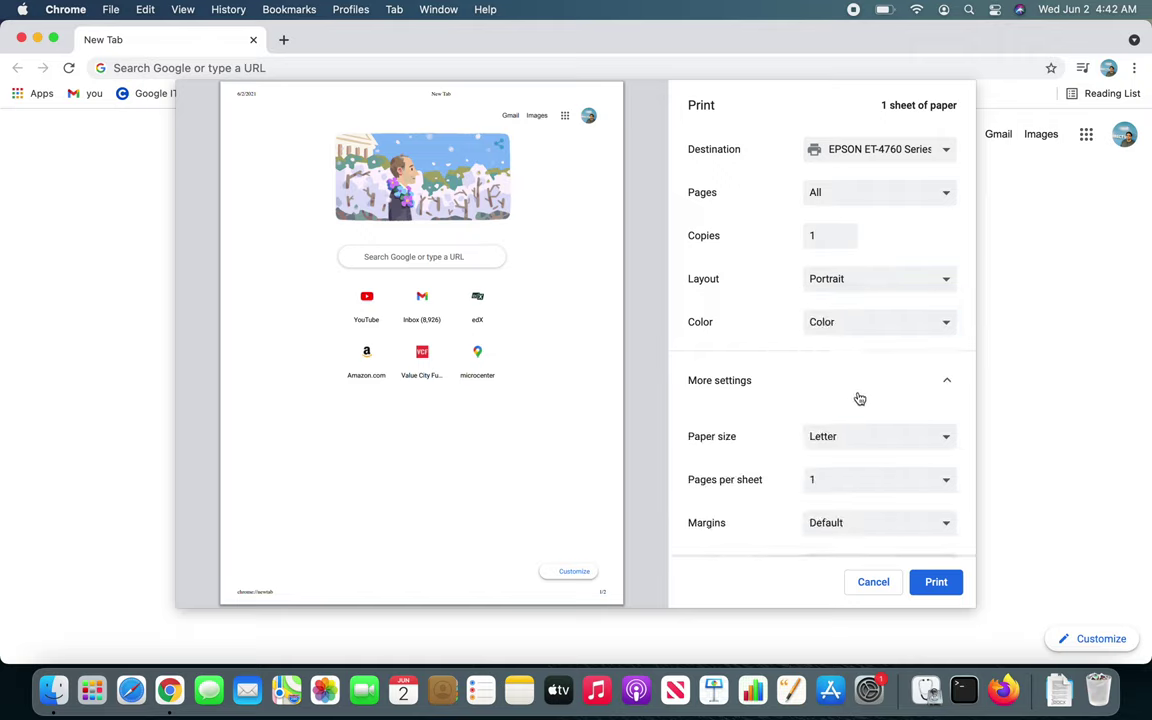
{"action": "scroll", "coordinate": [859, 398], "scroll_direction": "down", "scroll_amount": 5}
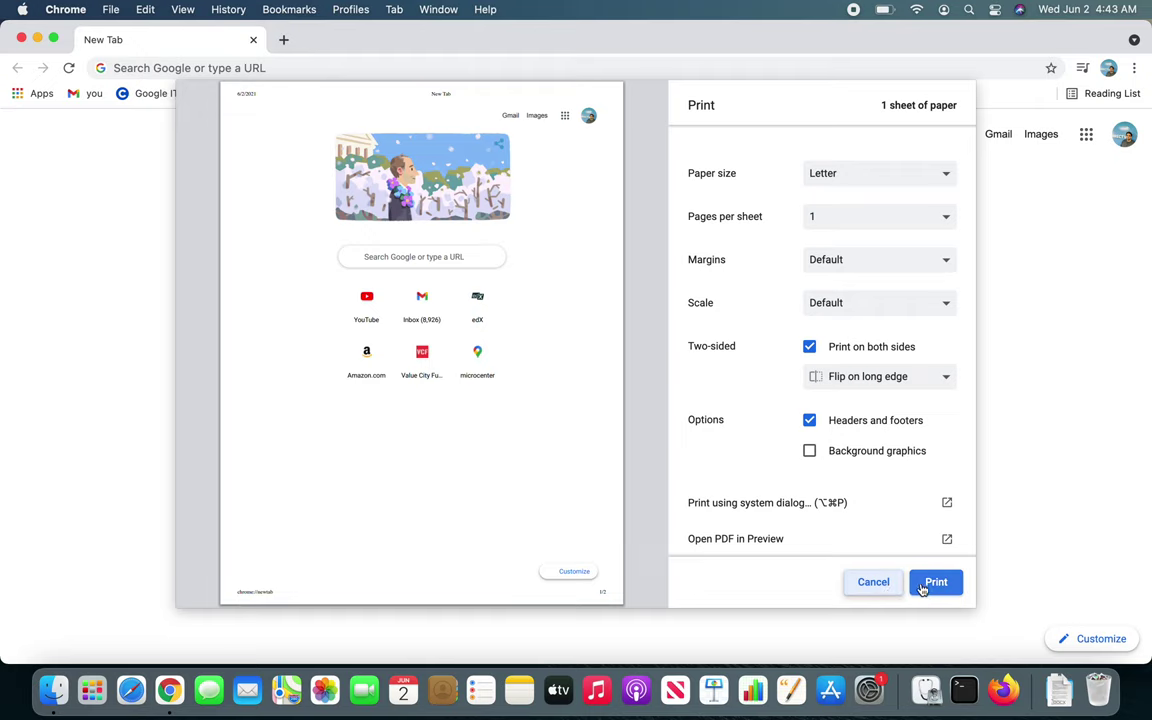
Print the page on the EPSON ET-4760 and focus the New Tab search box.
{"action": "left_click", "coordinate": [858, 586]}
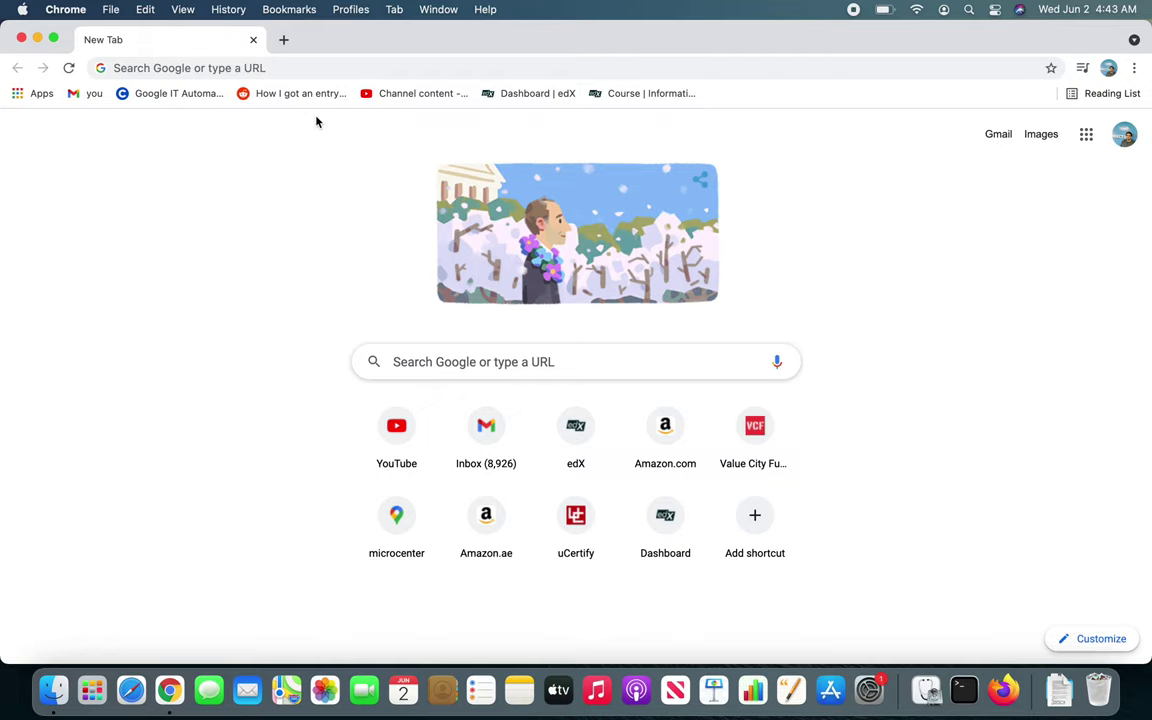
{"action": "left_click", "coordinate": [367, 67]}
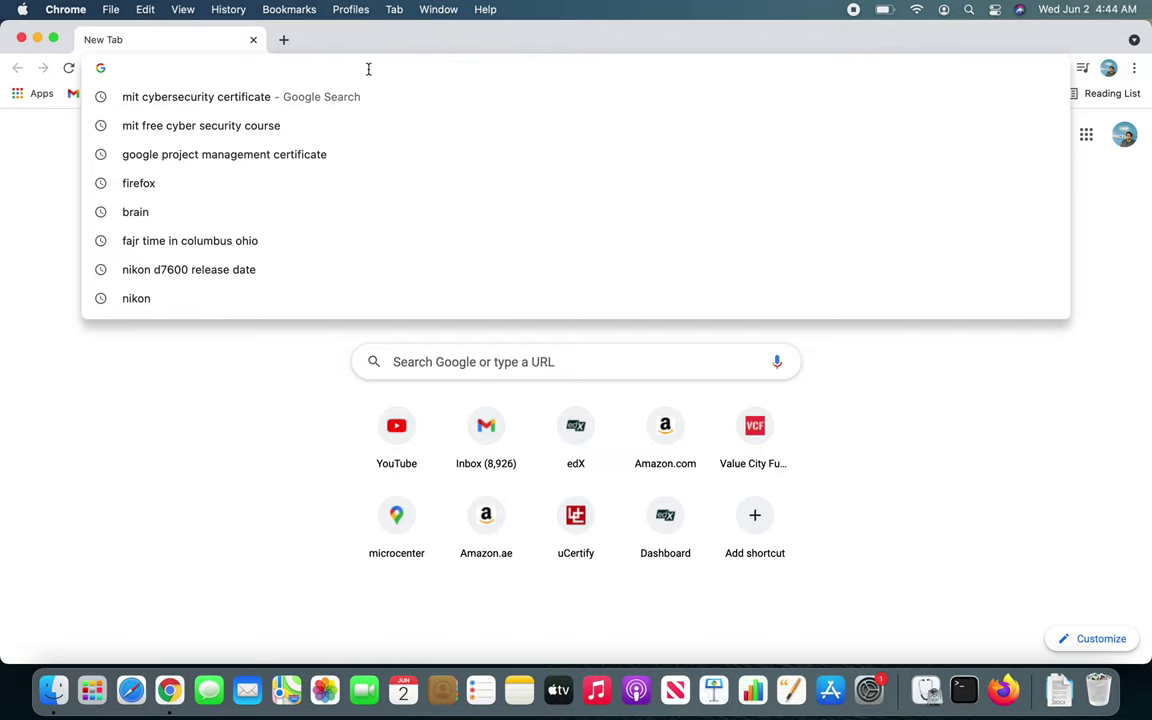
Search Google for 'epson' and open the Epson.com website.
{"action": "type", "text": "ep"}
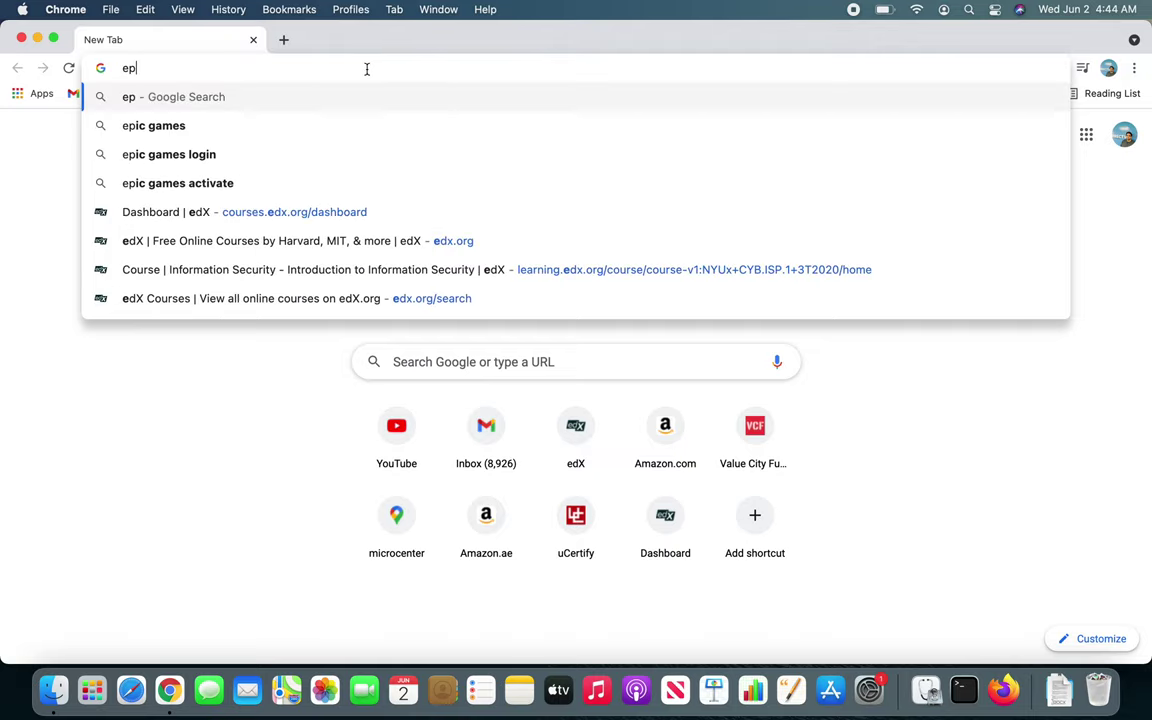
{"action": "type", "text": "son"}
{"action": "key", "text": "Return"}
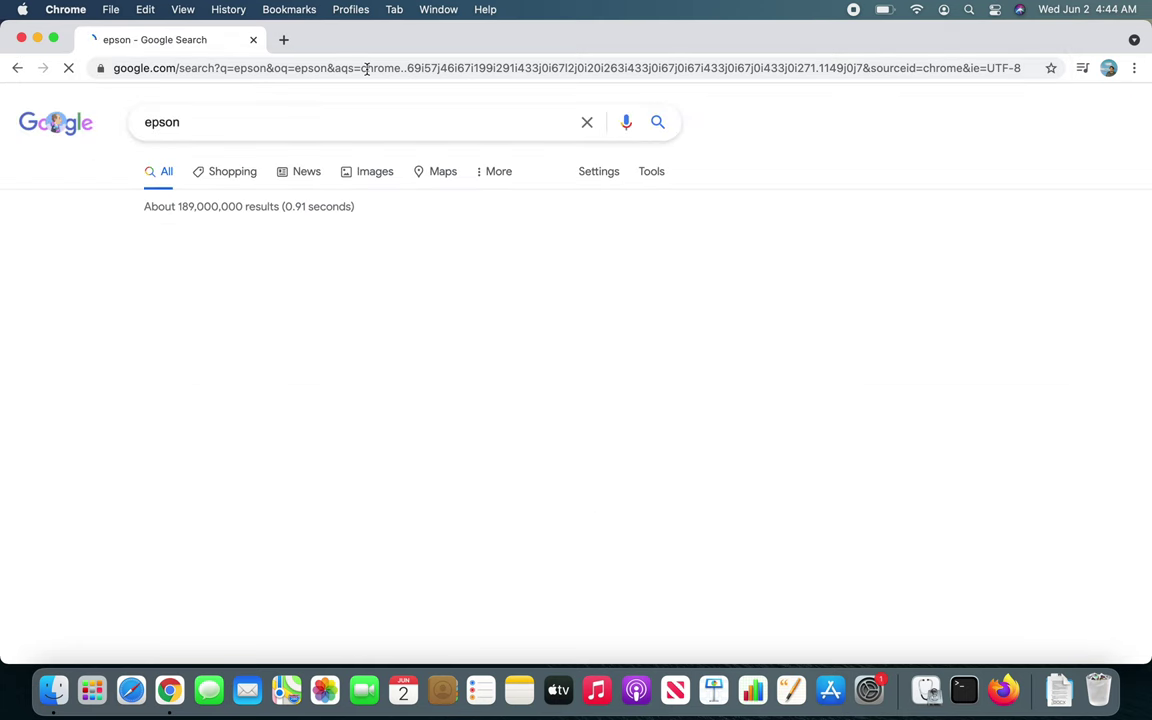
{"action": "left_click", "coordinate": [257, 520]}
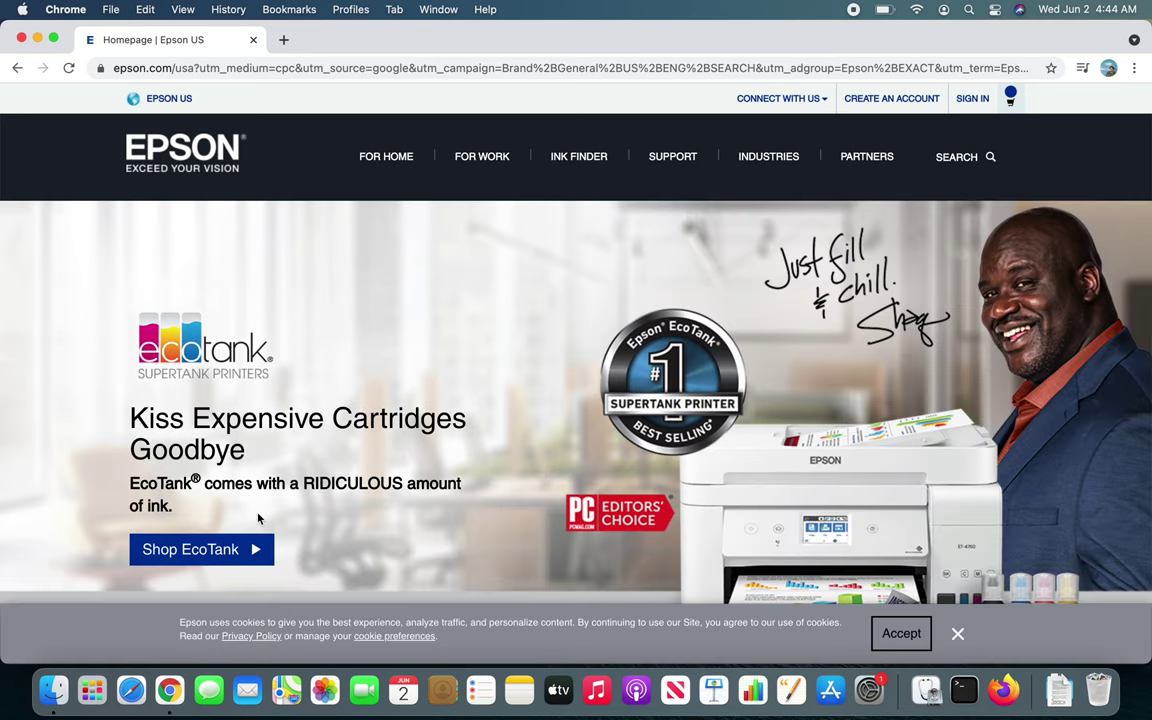
Browse the Epson US homepage, open its product search, then close Chrome.
{"action": "scroll", "coordinate": [392, 502], "scroll_direction": "down", "scroll_amount": 1}
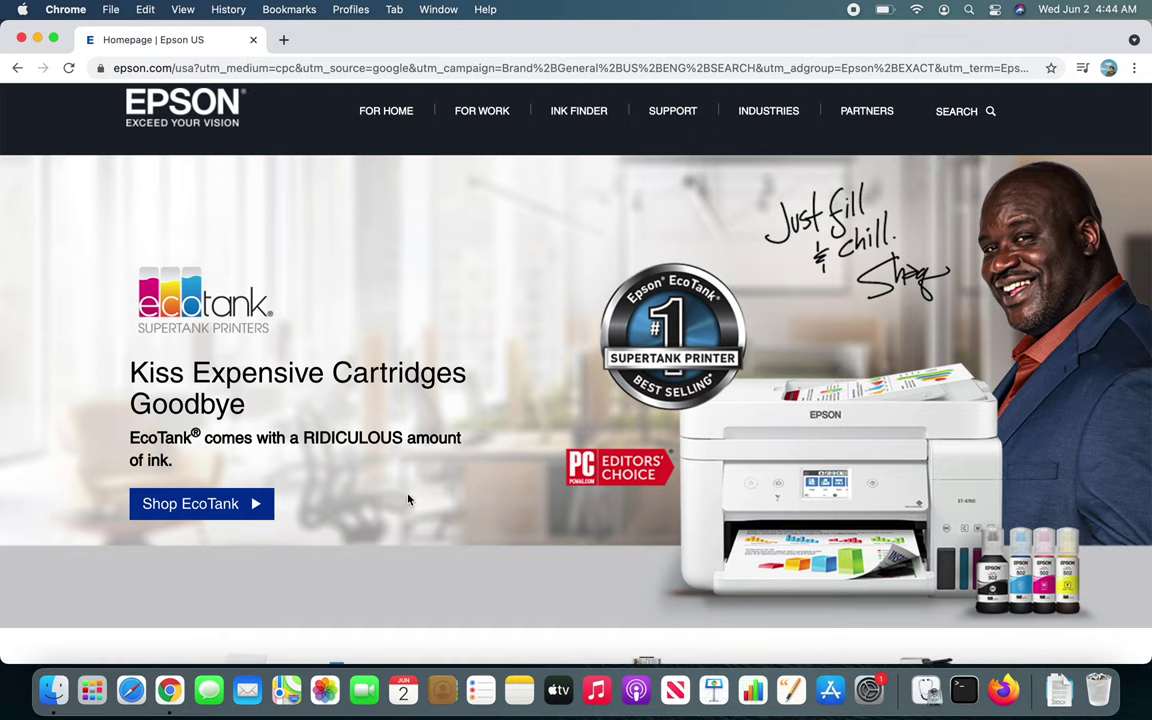
{"action": "scroll", "coordinate": [410, 502], "scroll_direction": "up", "scroll_amount": 1}
{"action": "left_click", "coordinate": [958, 155]}
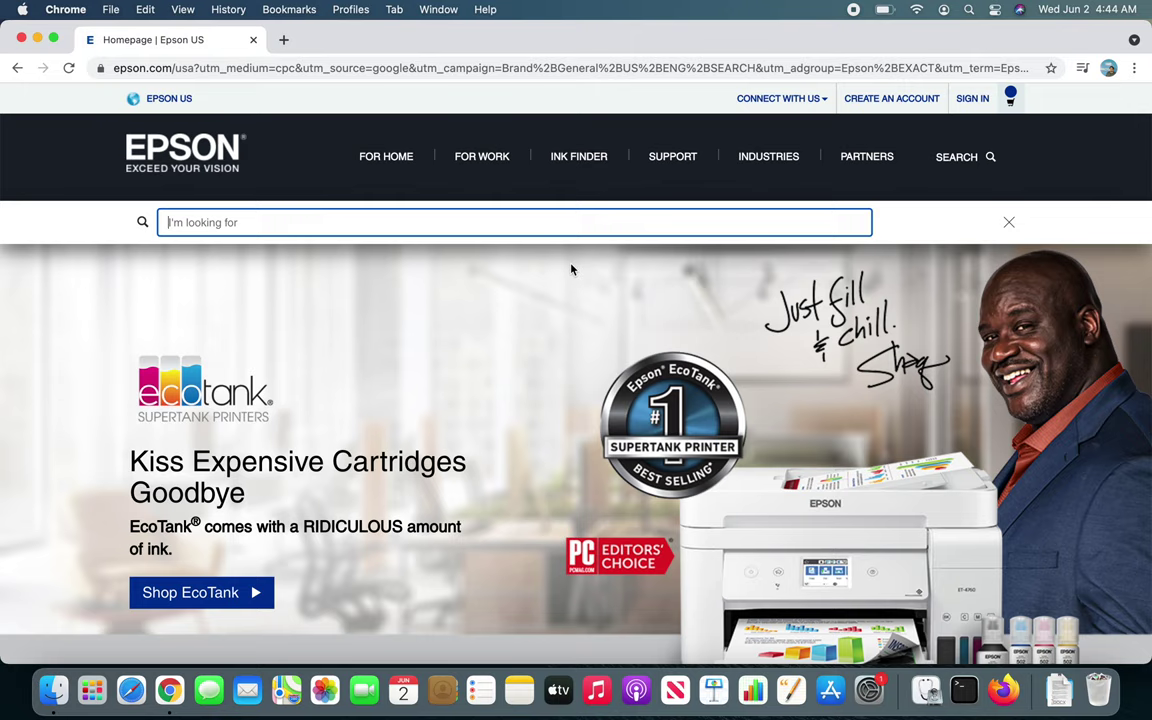
{"action": "left_click", "coordinate": [22, 39]}
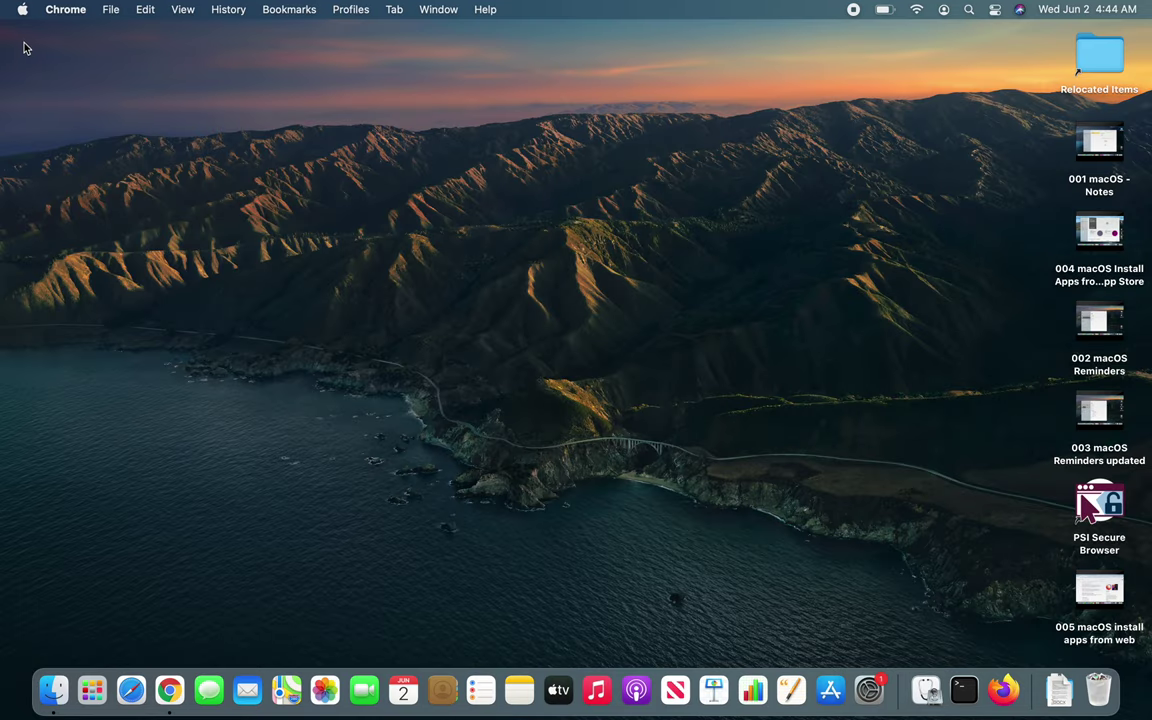